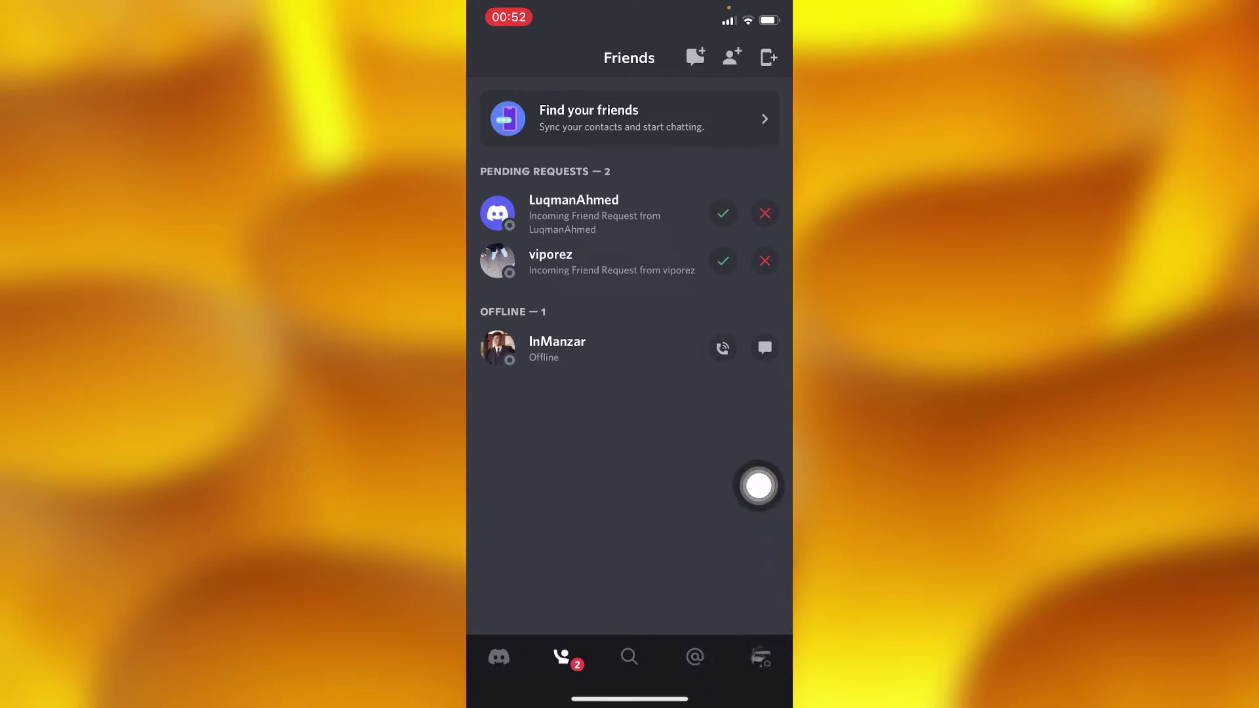
- Open Account settings from the profile tab to view username, email, phone and password
{"action": "left_click", "coordinate": [761, 657]}
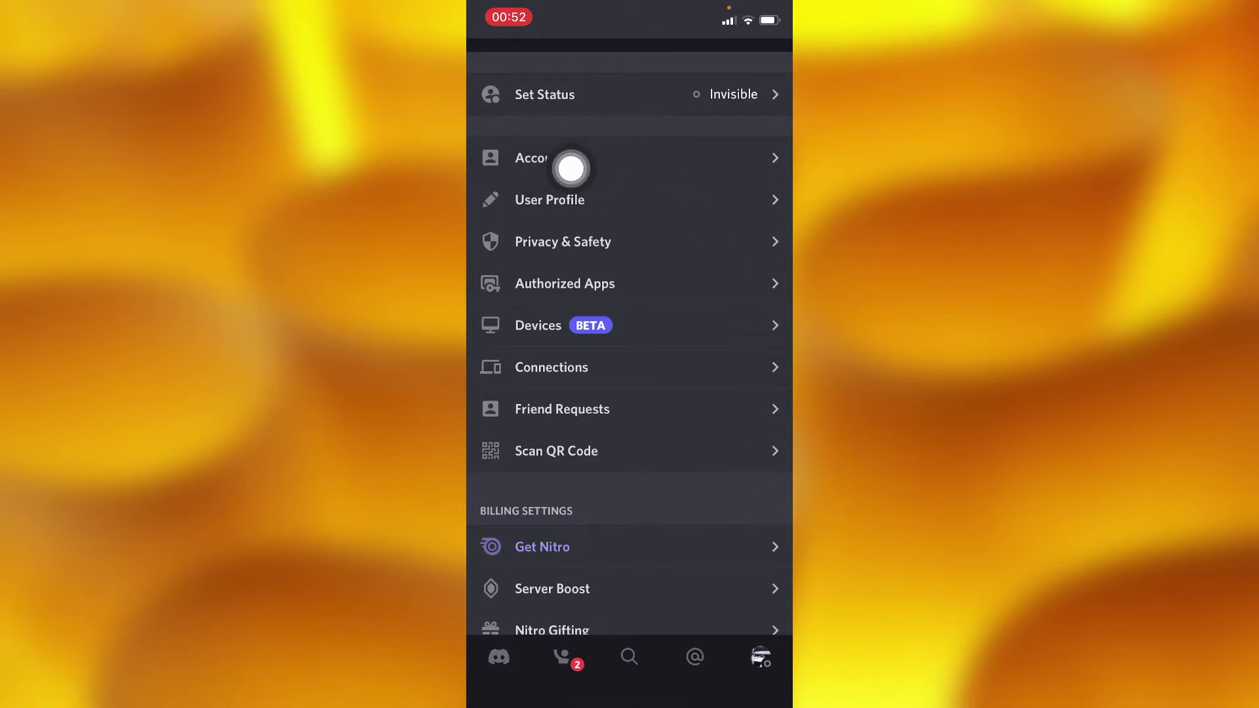
{"action": "left_click", "coordinate": [577, 156]}
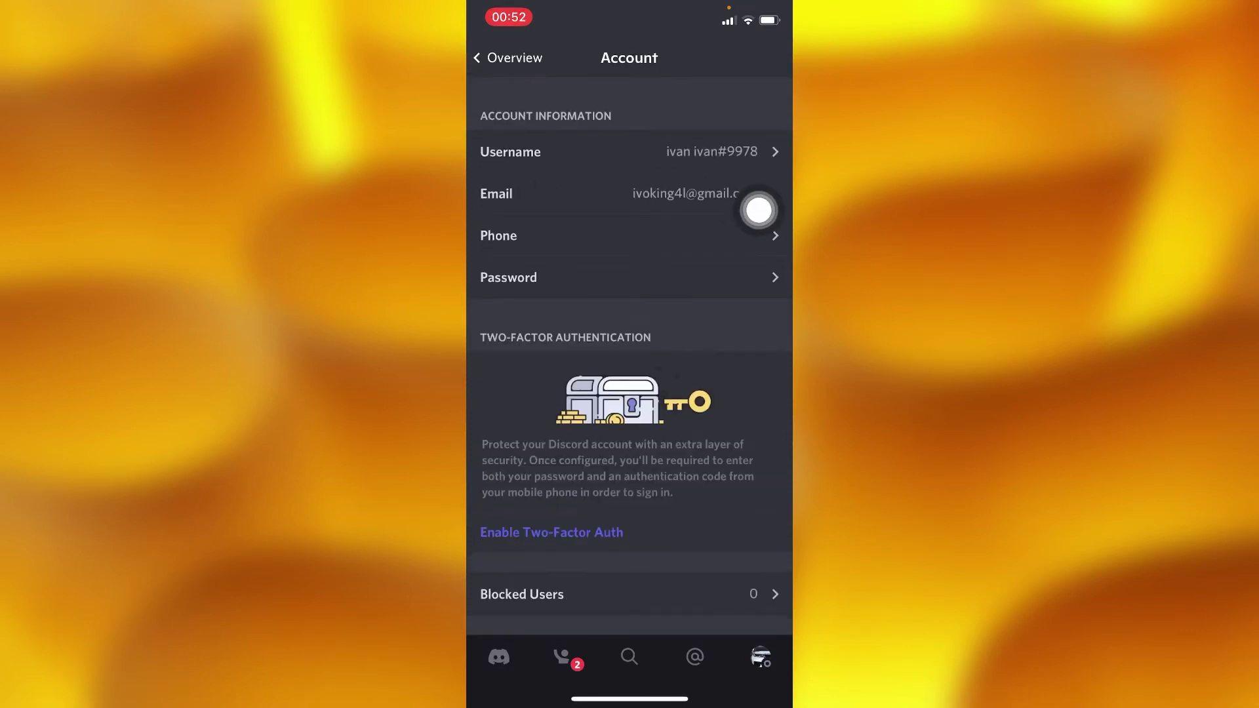
{"action": "scroll", "coordinate": [758, 209], "scroll_direction": "down", "scroll_amount": 3}
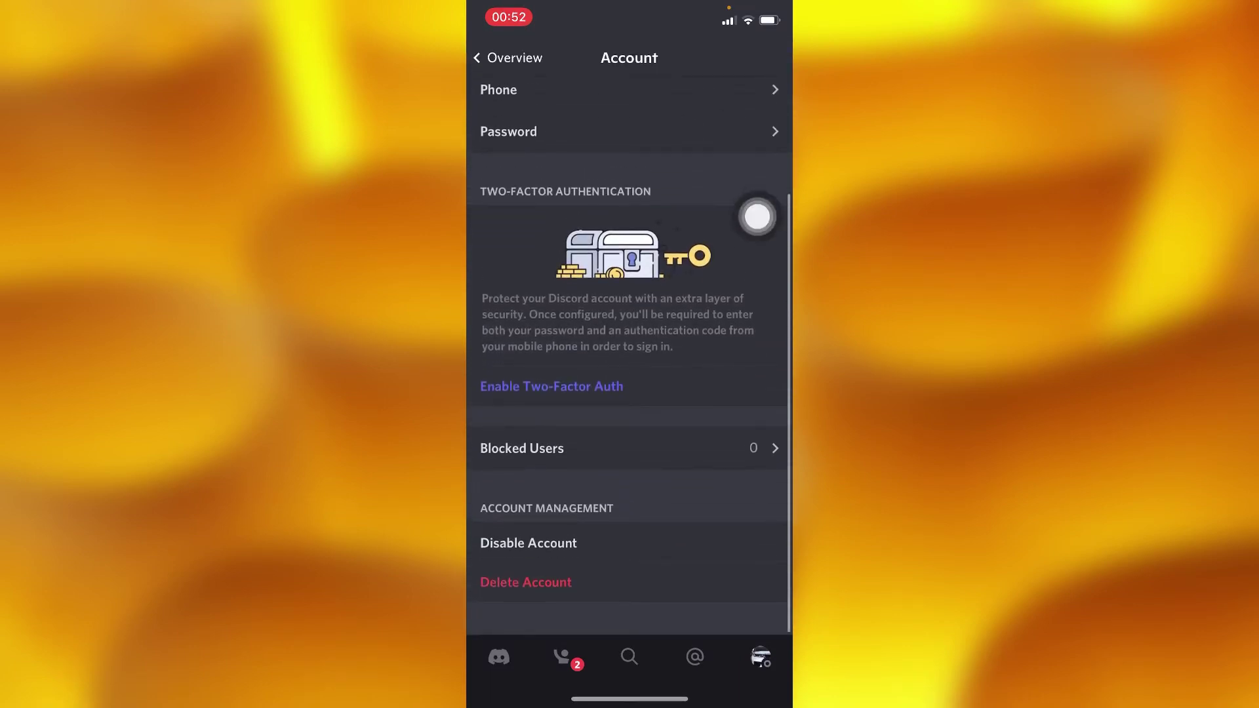